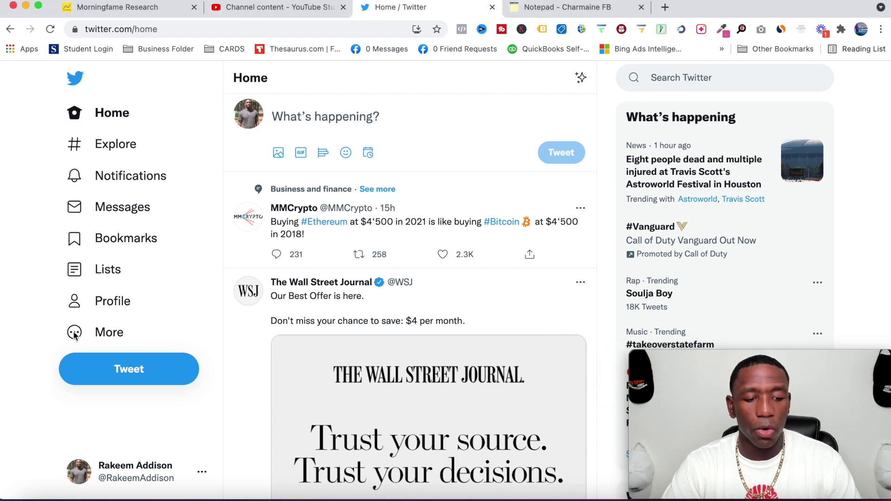
Step: Open Twitter Ads from the home page and start creating an ad
click(74, 334)
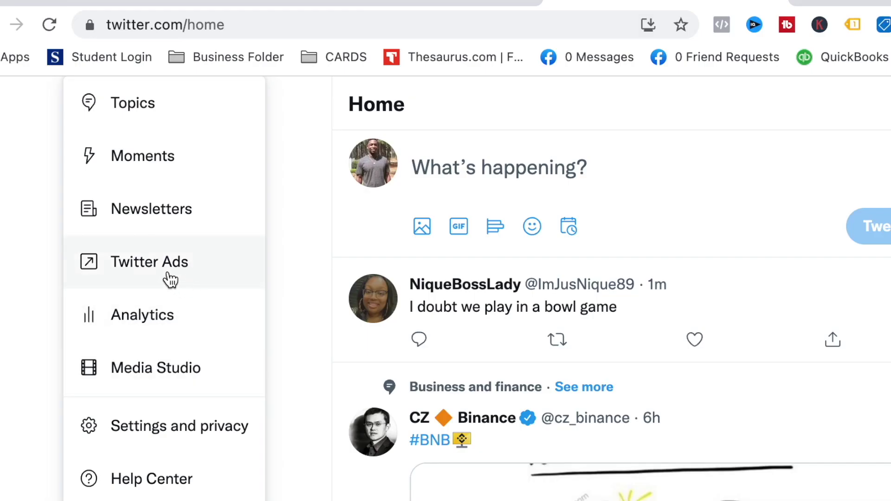
click(164, 276)
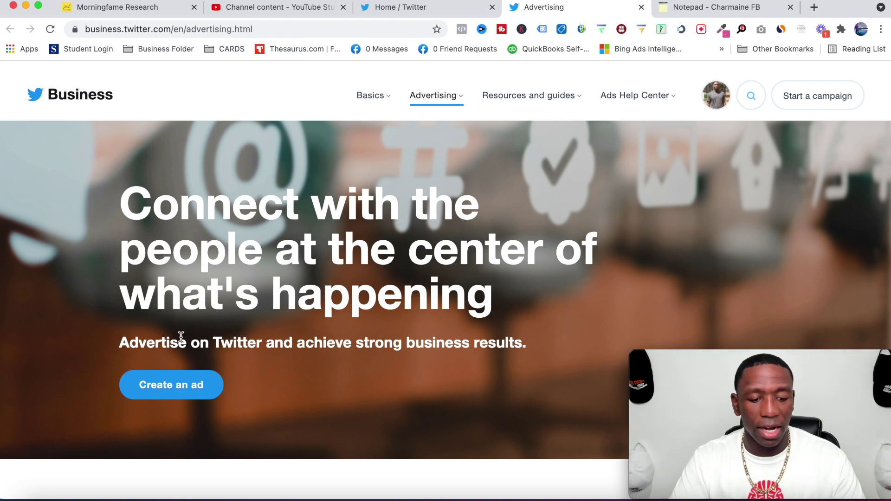
click(175, 384)
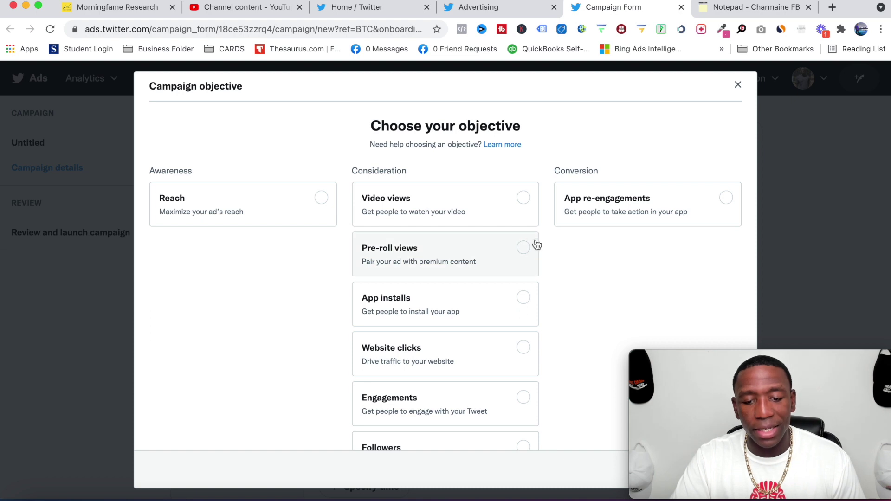
Step: Choose Video views as the campaign objective and continue to the campaign details
click(522, 199)
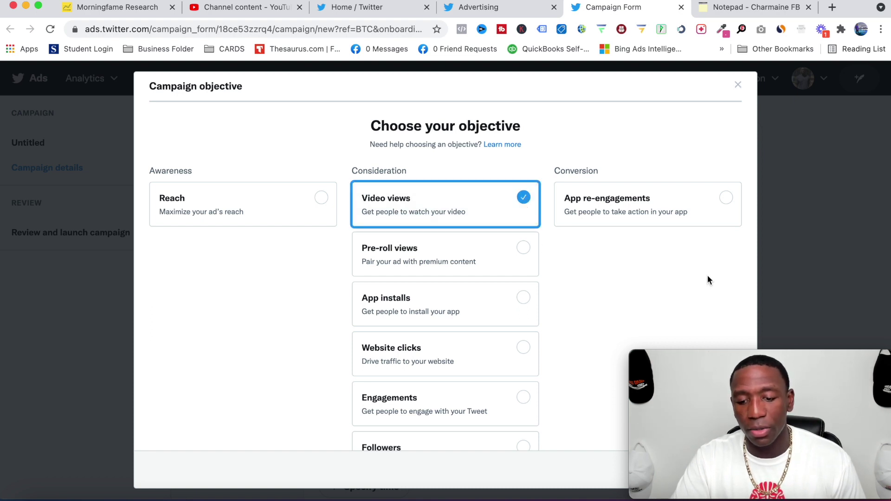
drag(813, 357, 813, 287)
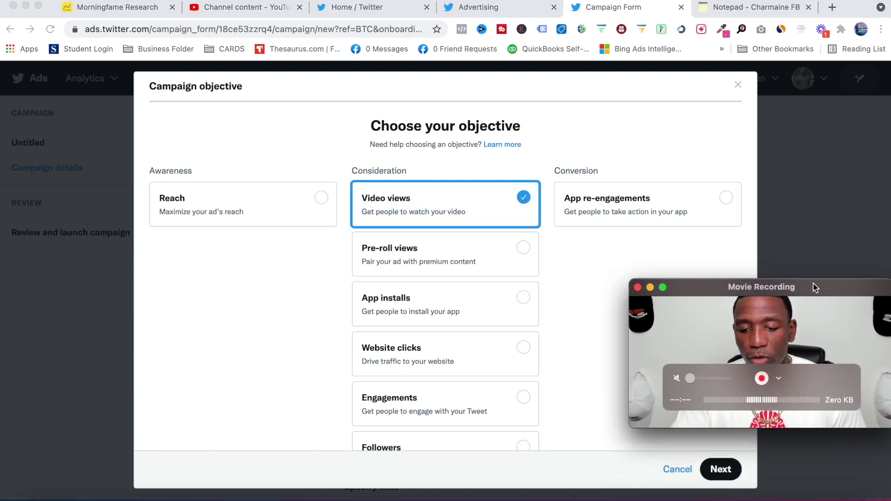
click(727, 471)
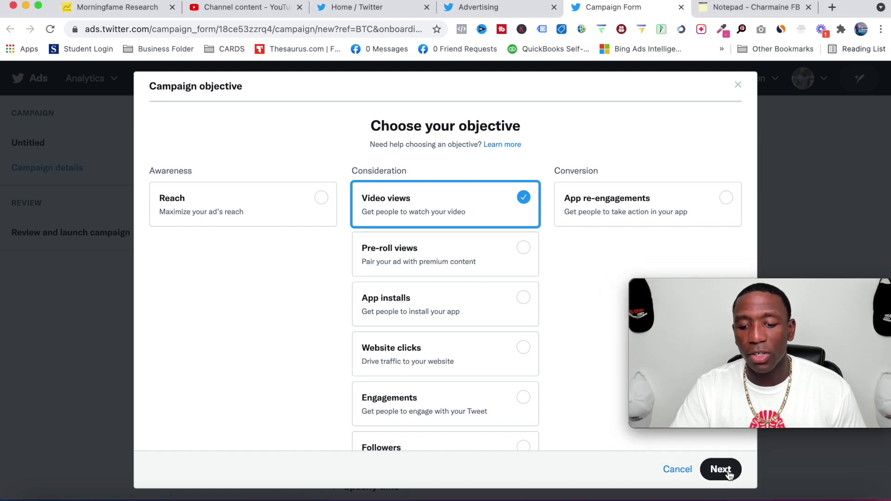
click(721, 470)
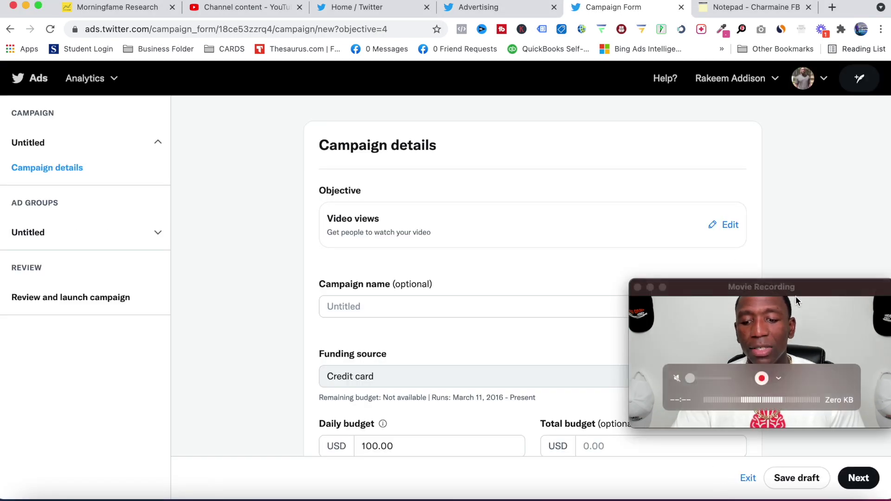
drag(811, 288, 814, 358)
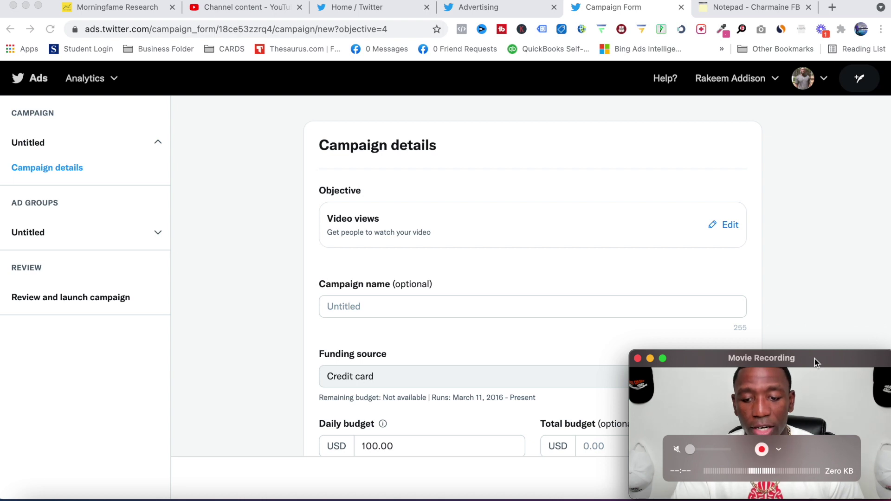
Step: Look over the campaign details and open the ads account's page for adding a new funding source
scroll(498, 266, down, 5)
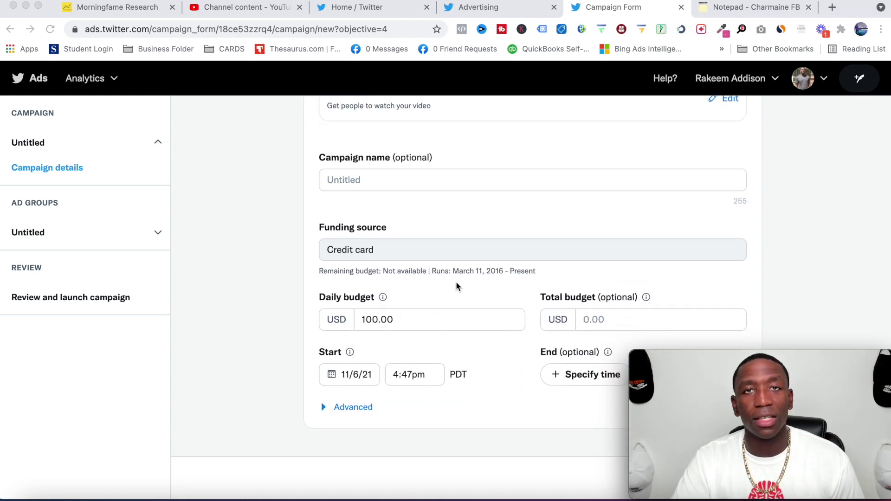
scroll(735, 174, up, 3)
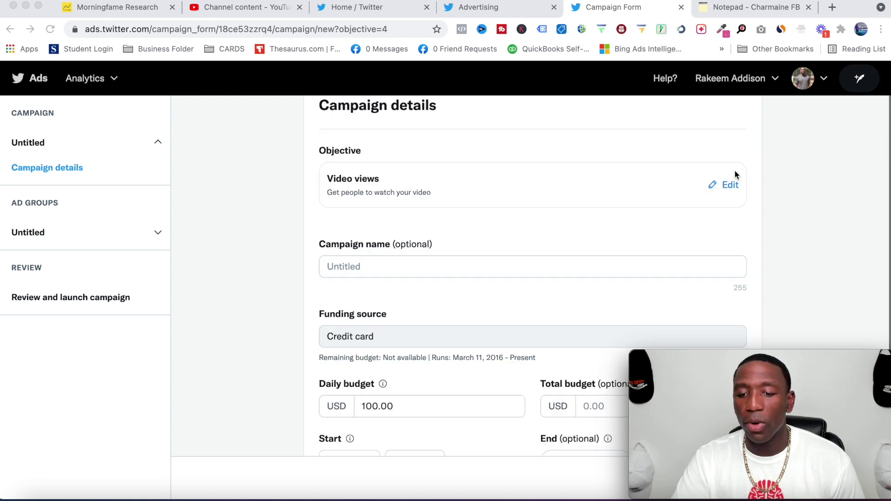
scroll(735, 174, up, 2)
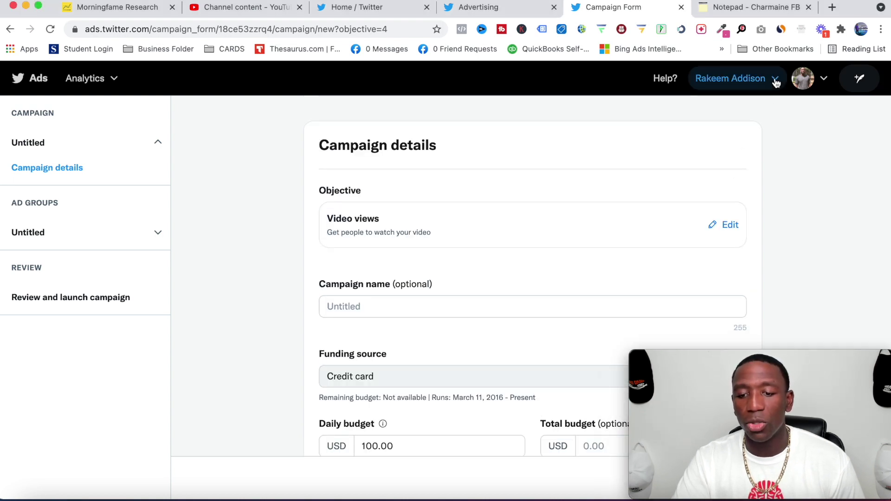
click(776, 80)
click(735, 114)
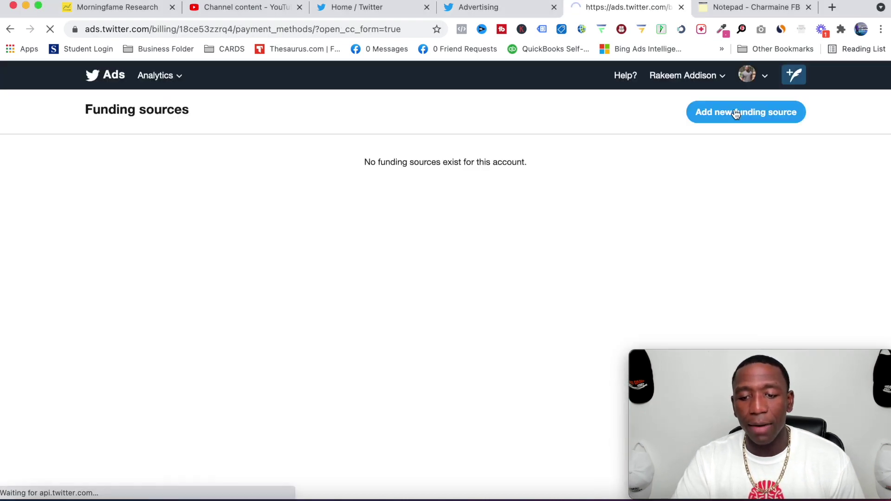
scroll(430, 178, down, 3)
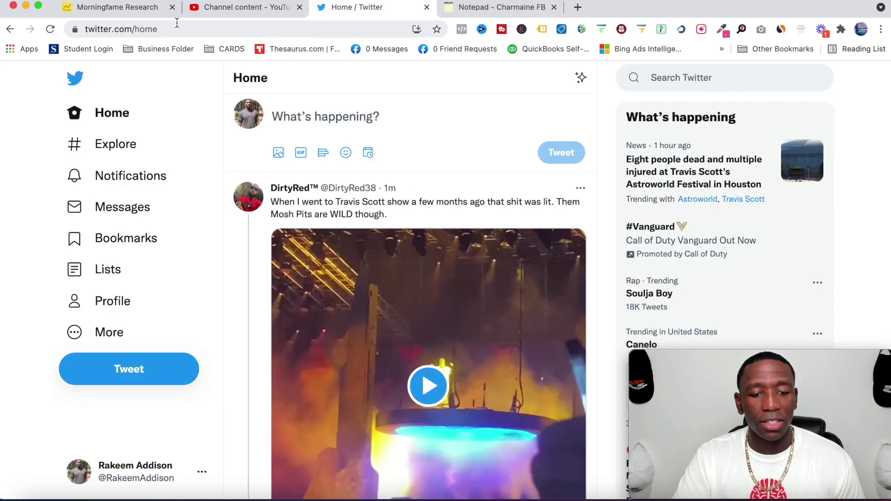
Step: Open the Media Studio library from the Twitter home page
click(74, 333)
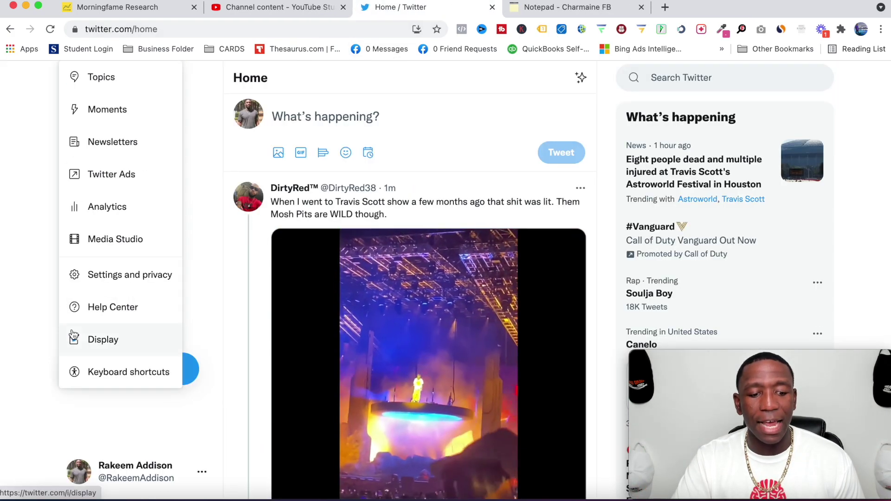
click(99, 241)
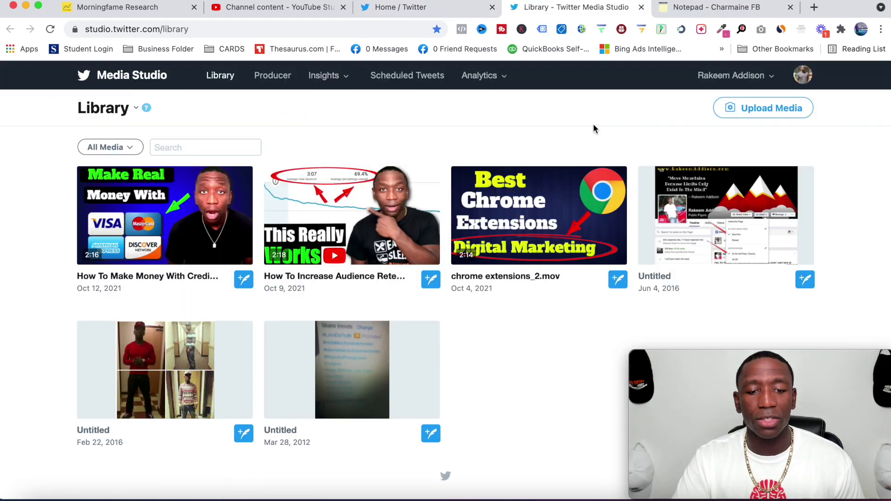
Step: Open the Studio.twitter.com address from the online notepad in a new tab and close the duplicate library tab
click(726, 8)
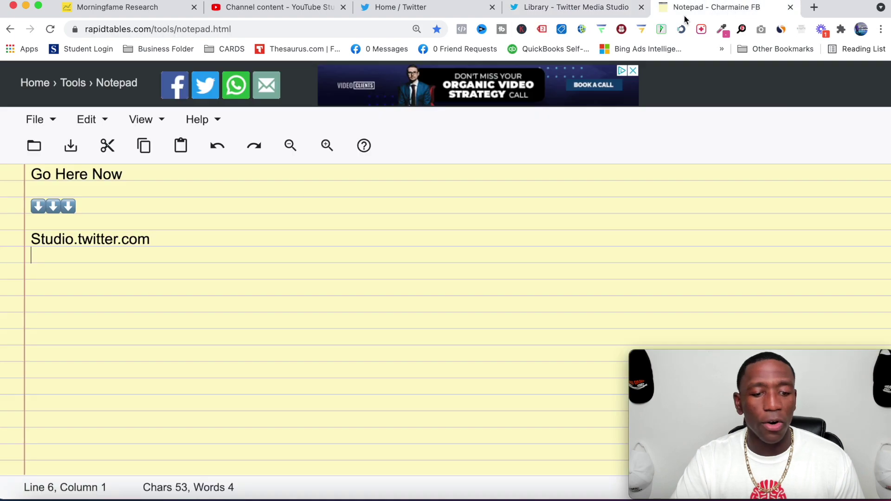
drag(149, 240, 27, 241)
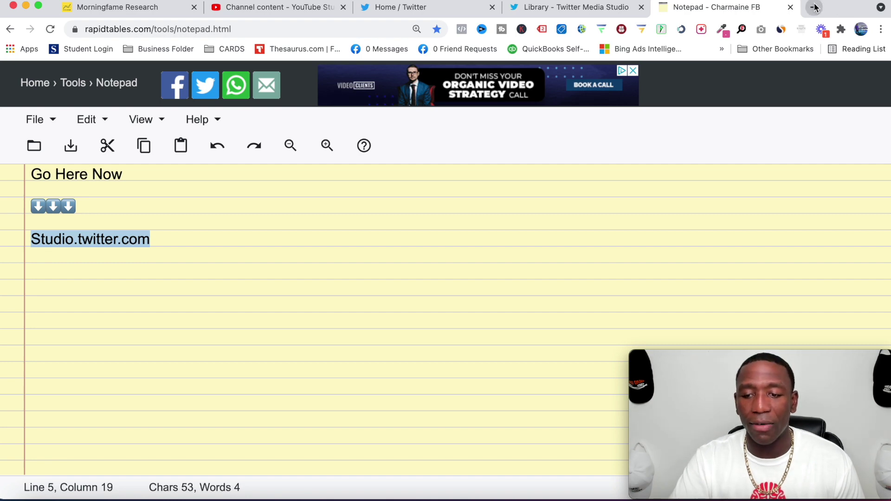
click(813, 8)
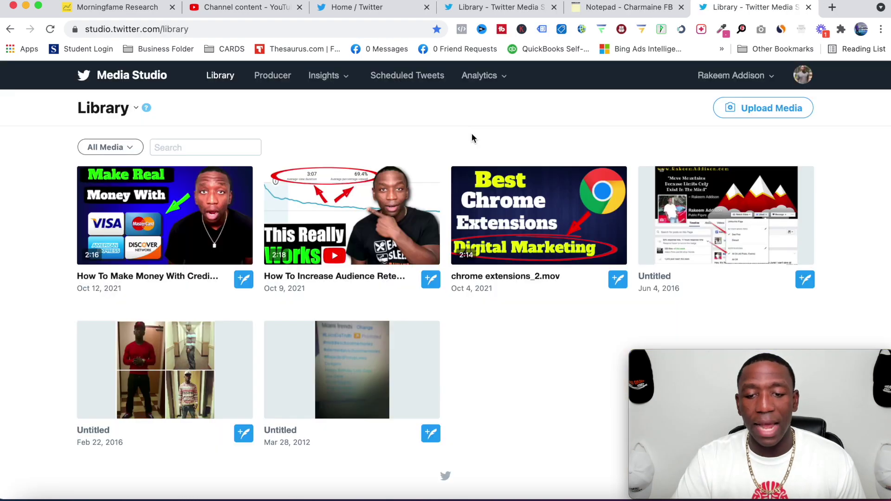
click(554, 7)
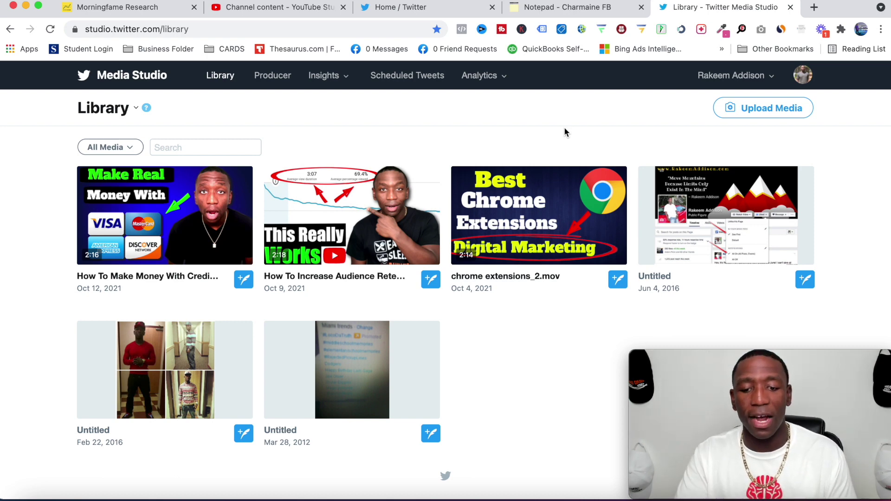
Step: Open the media details of the chrome extensions_2.mov video in the library
click(528, 223)
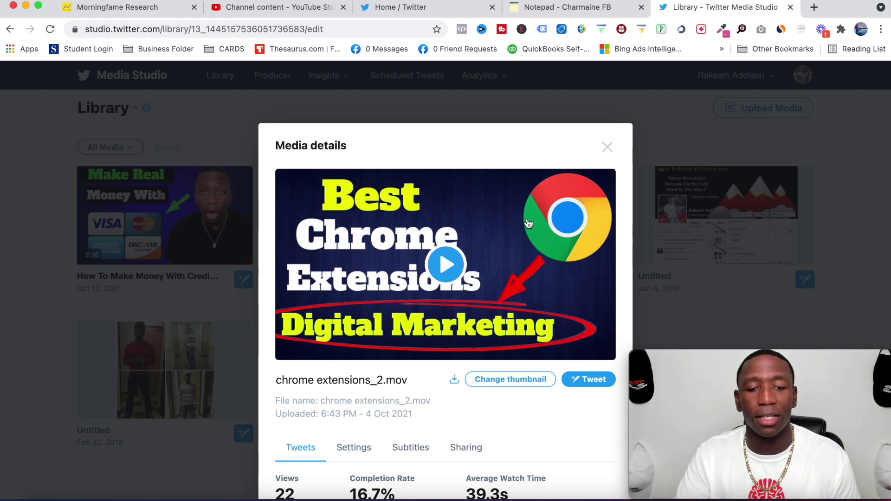
scroll(418, 192, down, 2)
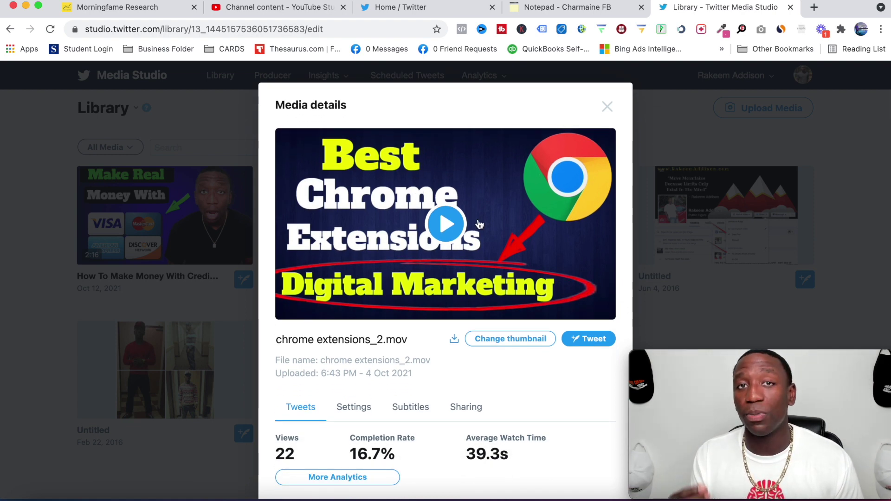
Step: Switch to the Twitter home feed and browse how videos appear in its posts
click(409, 7)
scroll(606, 186, down, 2)
scroll(599, 195, down, 1)
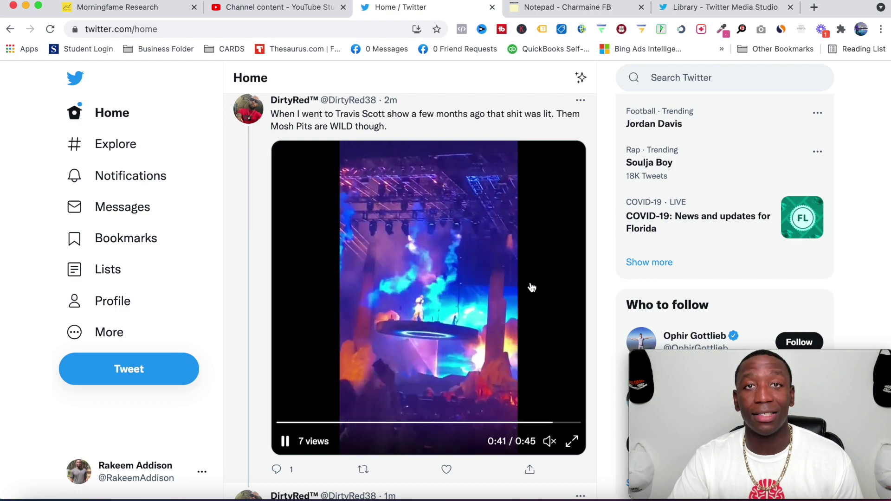
scroll(604, 241, down, 6)
scroll(605, 239, down, 10)
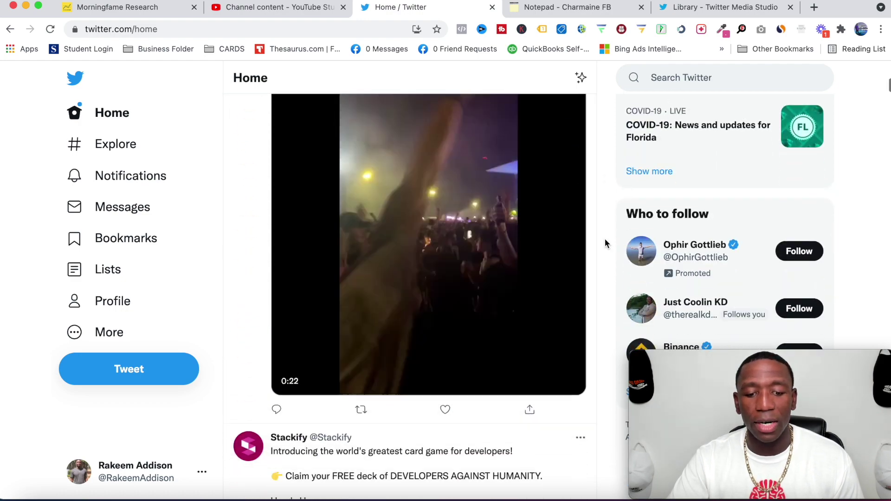
scroll(604, 239, down, 6)
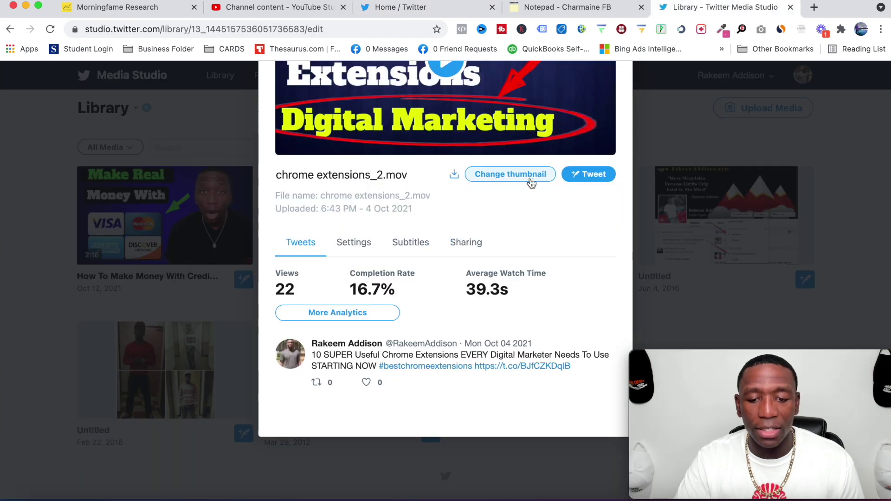
Step: Examine the chrome extensions video's tweet statistics and its settings, including the title, description, category and call to action
scroll(530, 188, up, 5)
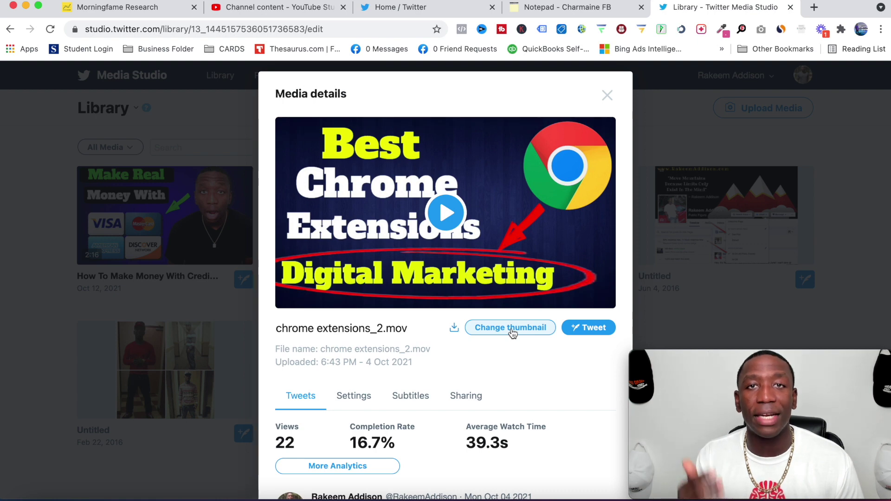
scroll(511, 333, down, 3)
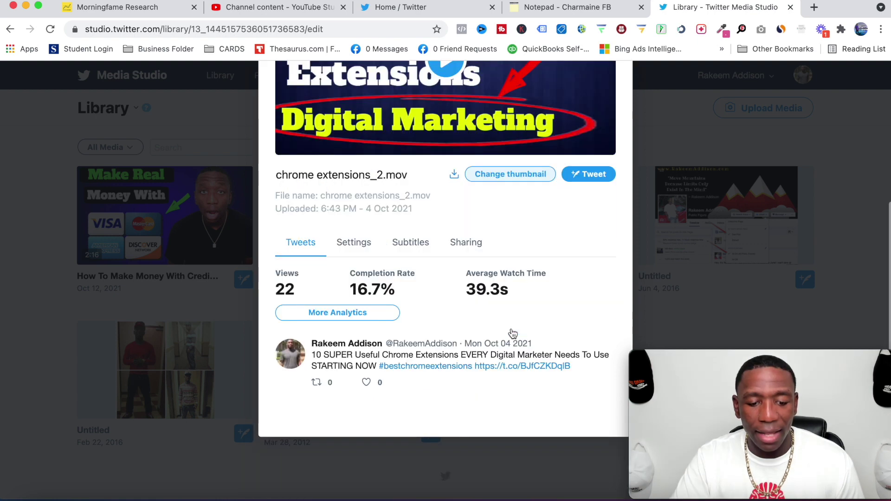
click(346, 243)
scroll(518, 234, down, 3)
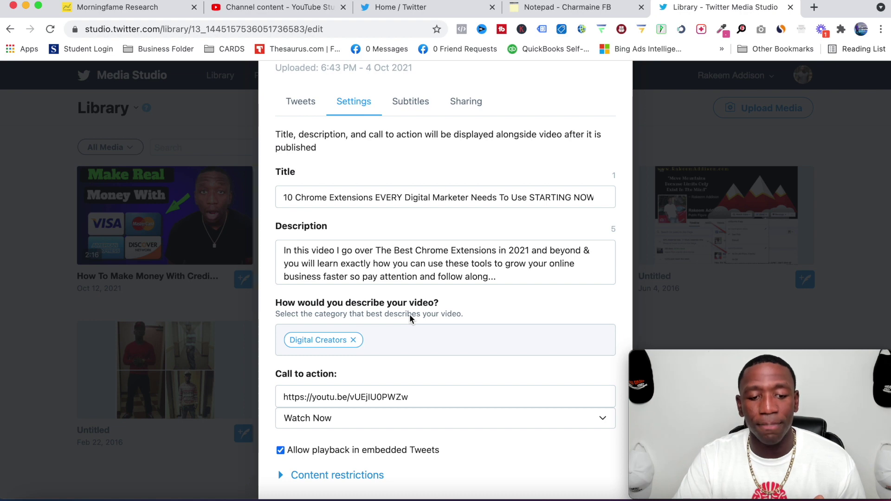
click(419, 199)
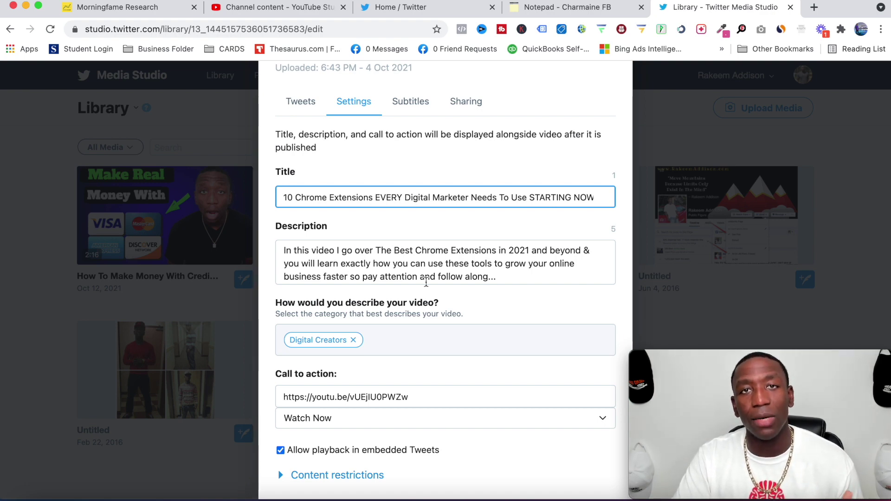
scroll(426, 282, down, 1)
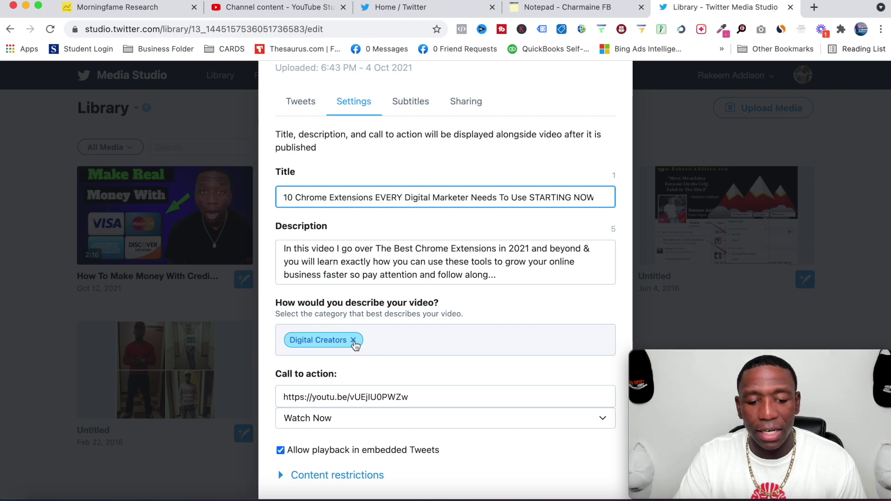
Step: Remove the Digital Creators category from the chrome extensions video and select Digital Creators again
click(353, 340)
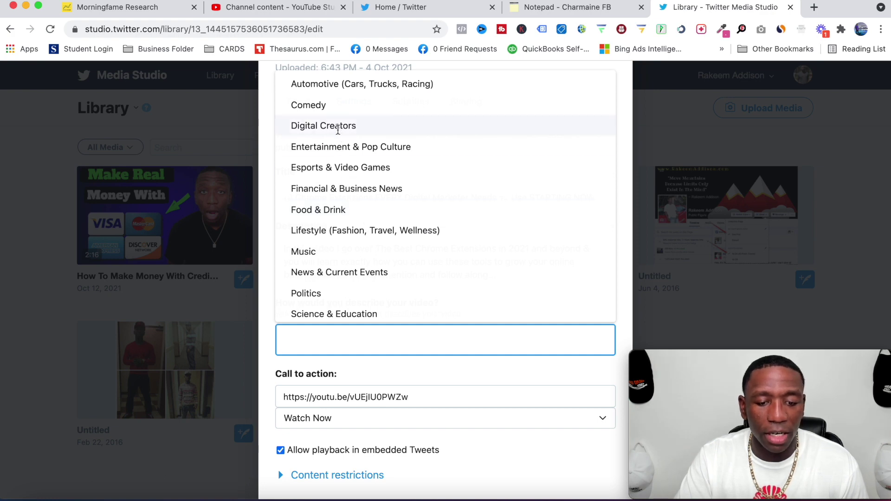
click(337, 130)
scroll(507, 302, down, 3)
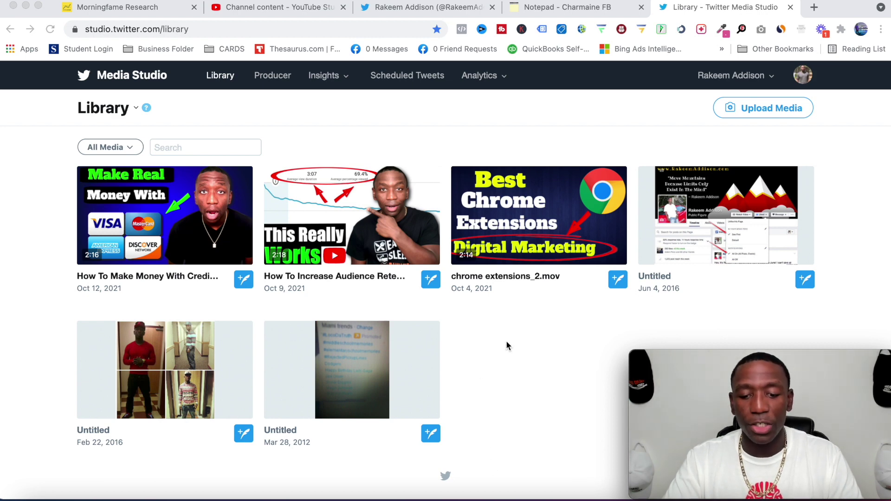
Step: Upload "How To Change Channel Name On YouTube (NO ONE BREAKS IT DOWN THIS FAST).mp4" from the Desktop to the media library
click(785, 129)
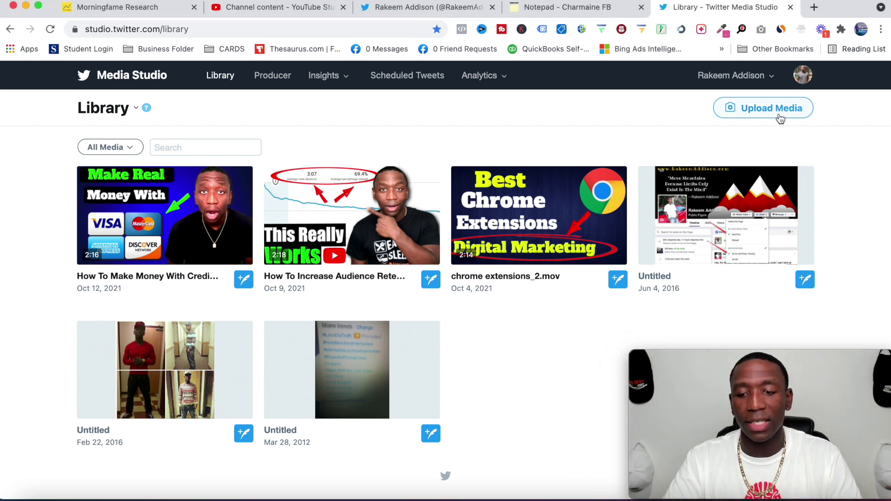
click(773, 108)
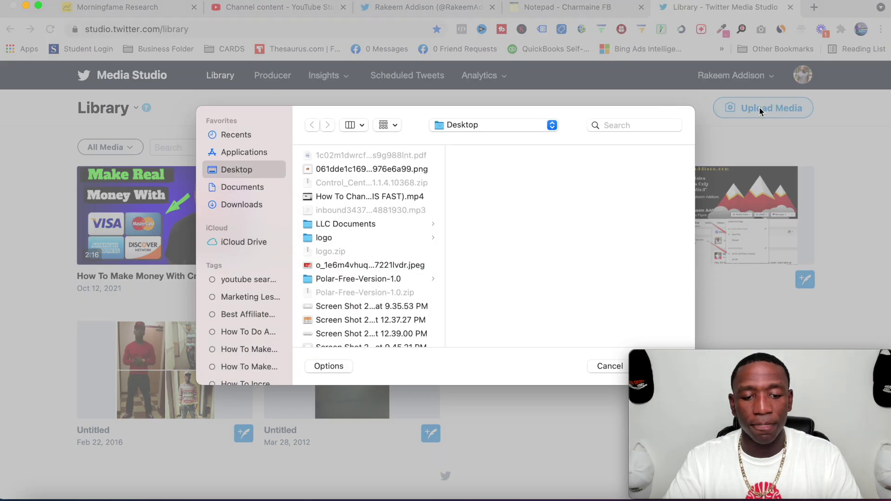
click(336, 197)
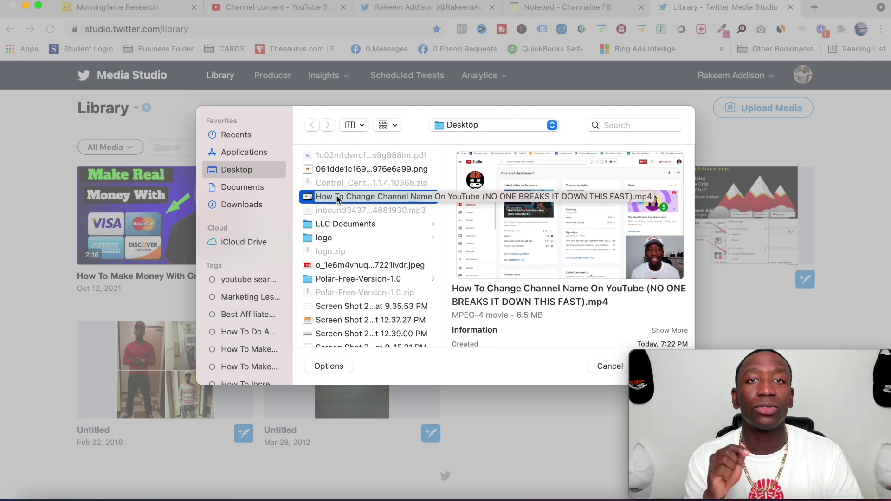
double_click(336, 195)
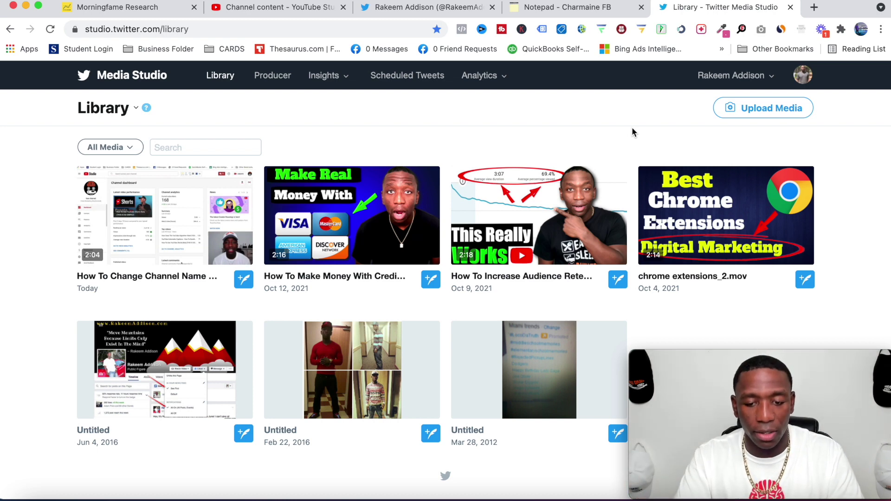
Step: Start a tweet with the "How To Increase Audience Retention" video and review its text field, media preview and posting options
click(621, 280)
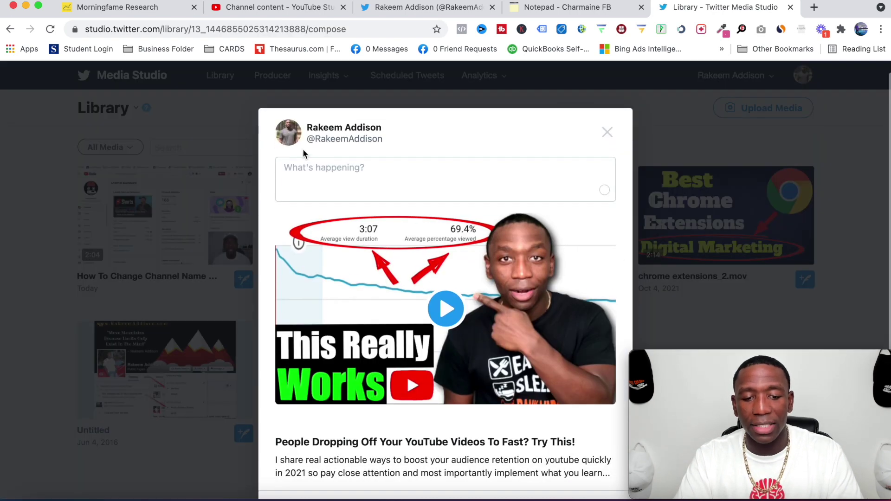
click(332, 168)
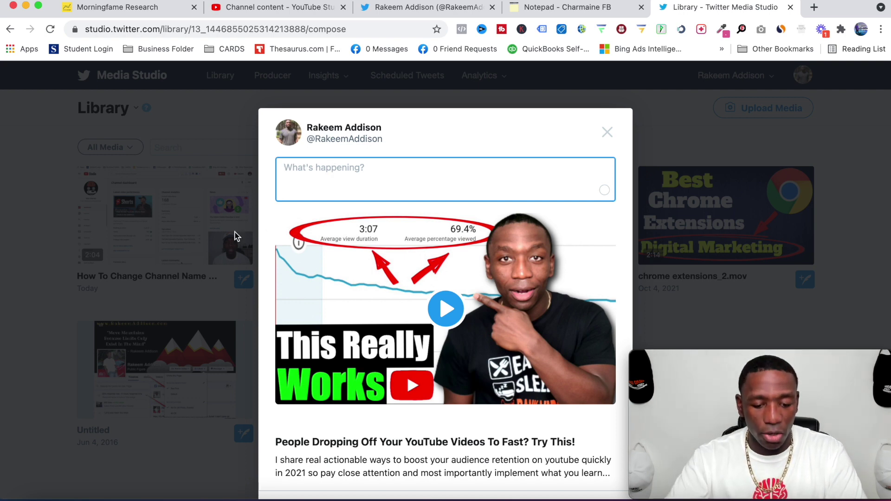
scroll(475, 310, down, 3)
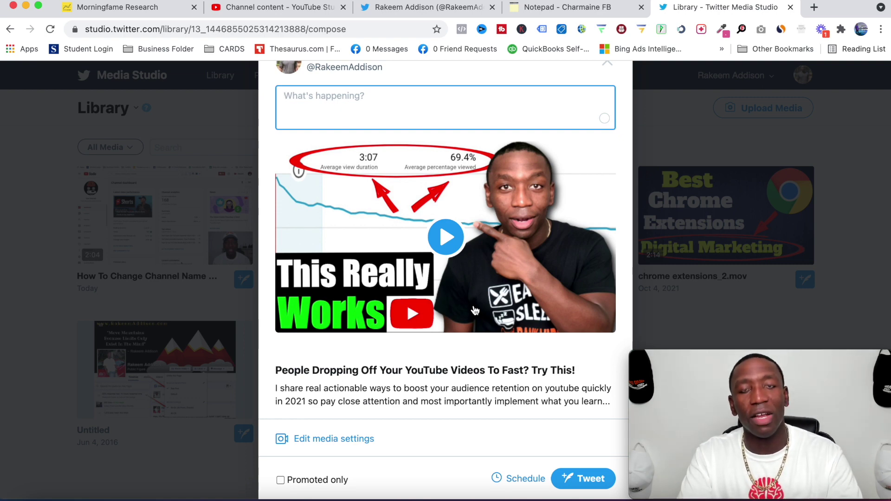
scroll(534, 191, down, 3)
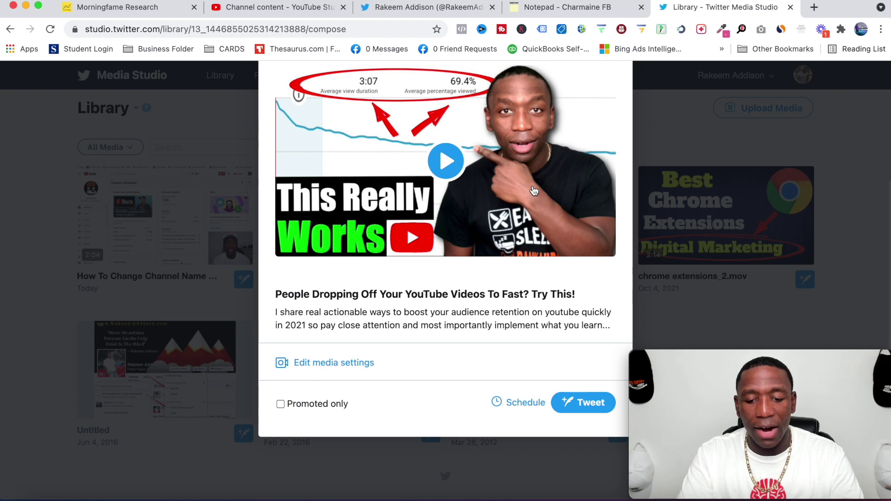
scroll(534, 191, up, 5)
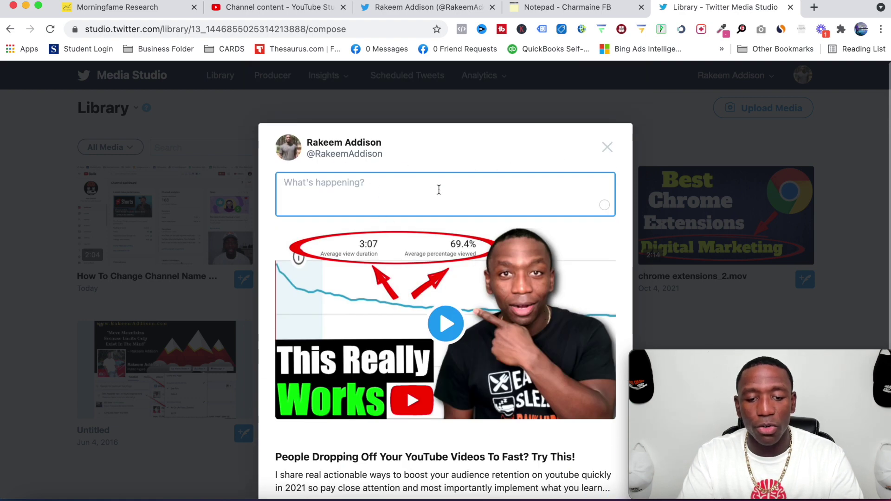
scroll(434, 194, down, 5)
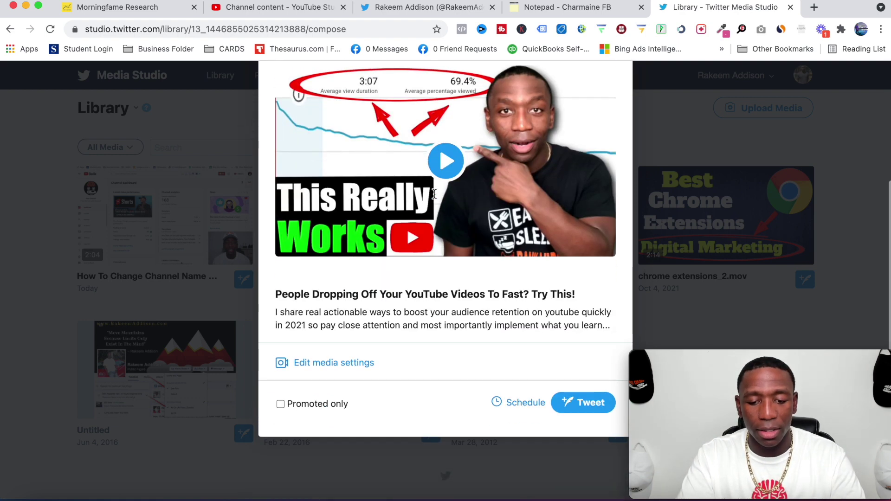
Step: Choose November 10, 2021 as the tweet's scheduled date and change the minutes of its scheduled time to 30
click(524, 403)
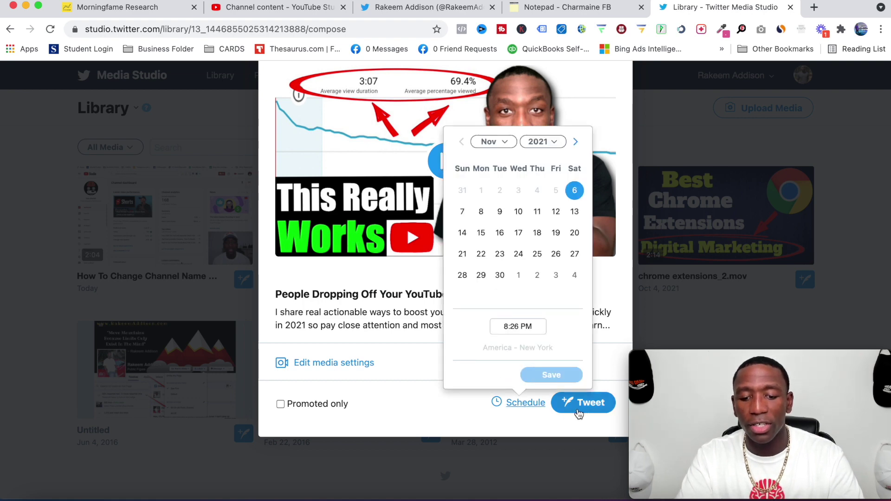
click(518, 211)
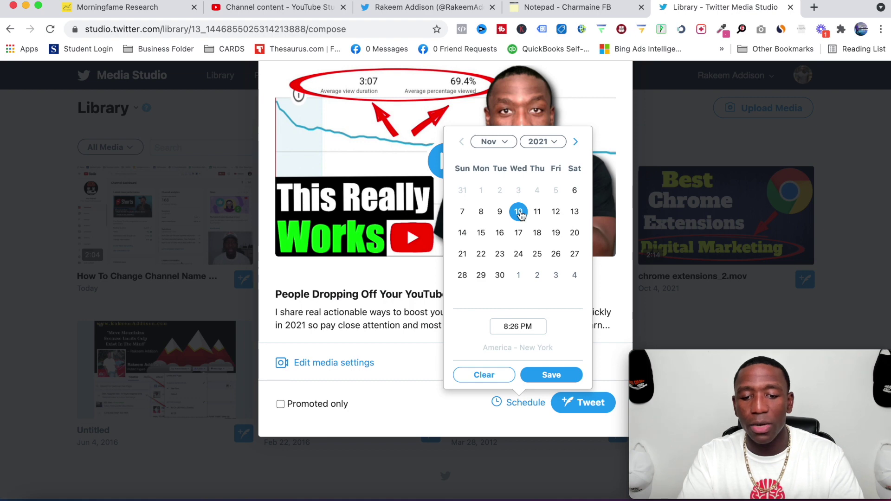
click(517, 326)
key(BackSpace)
key(BackSpace)
text(30)
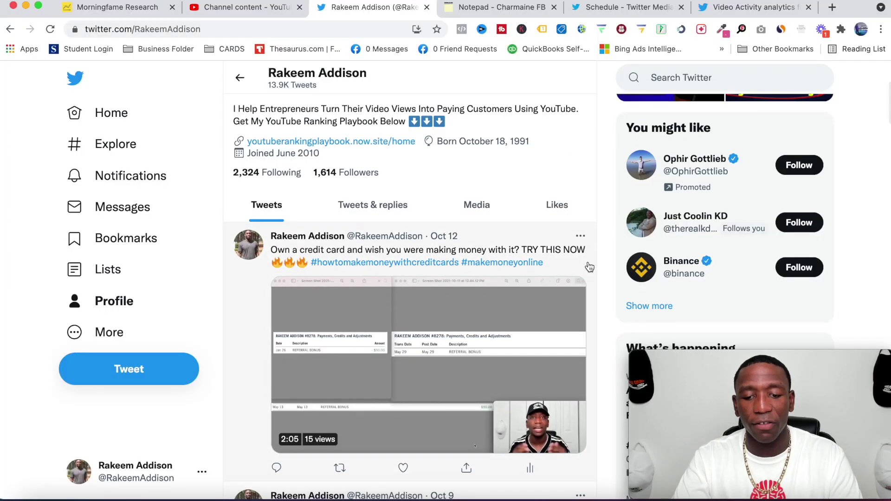
Step: Check the credit card video tweet's "Watch now at youtu.be" call to action by opening its YouTube link, and close the opened video
scroll(591, 262, down, 3)
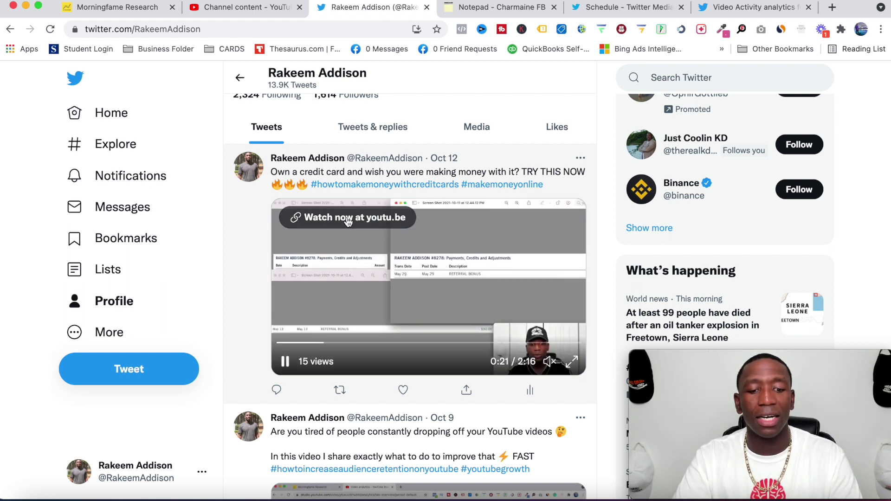
click(331, 218)
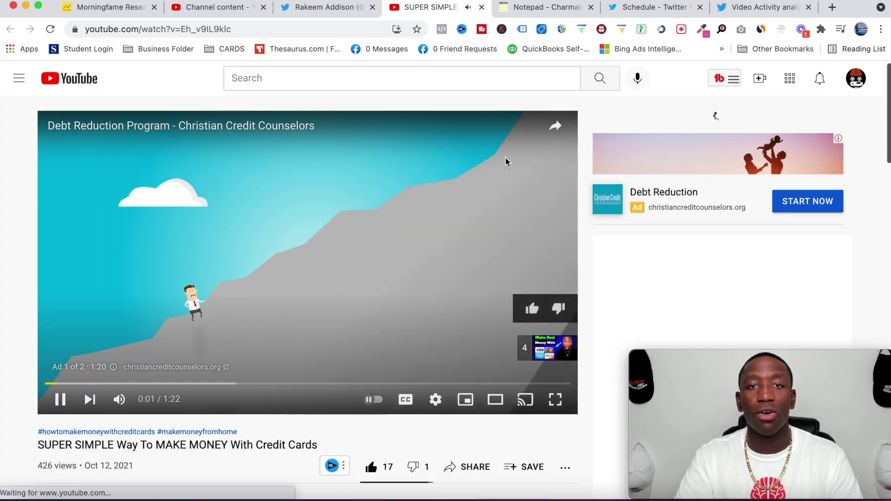
click(481, 7)
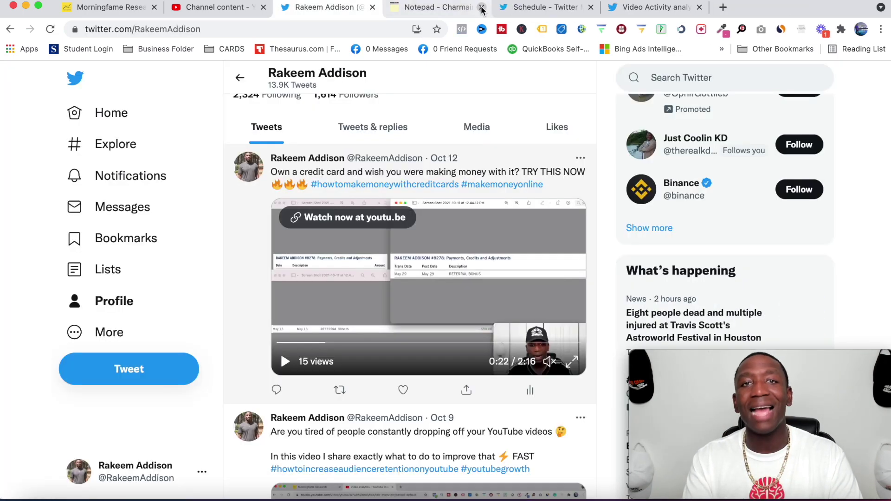